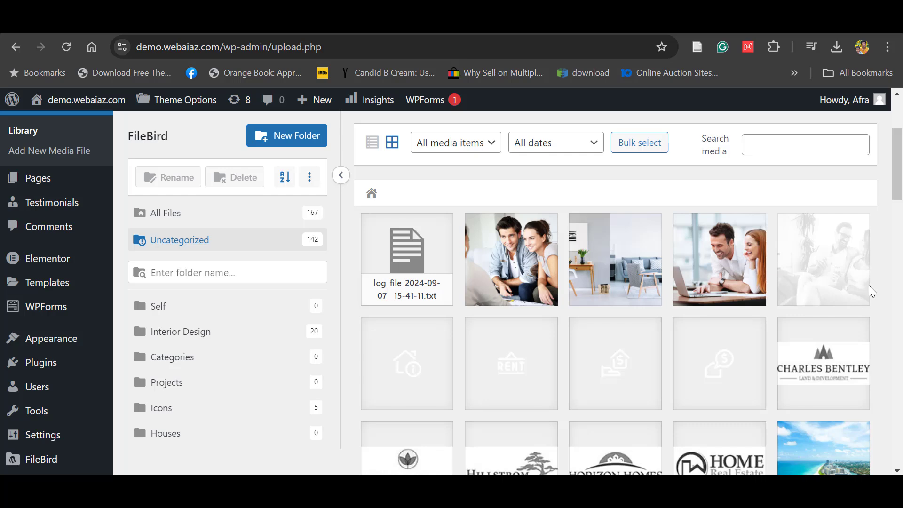
pyautogui.scroll(-3, 692, 137)
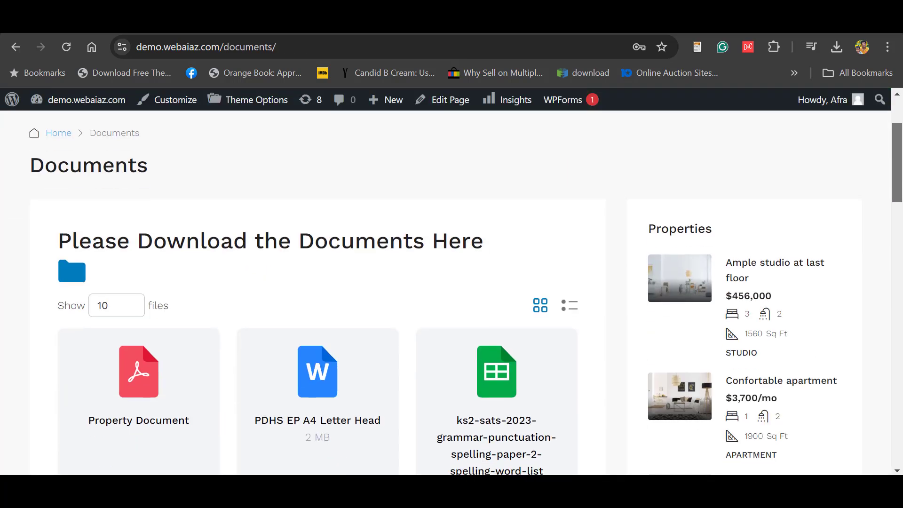
pyautogui.scroll(-3, 692, 137)
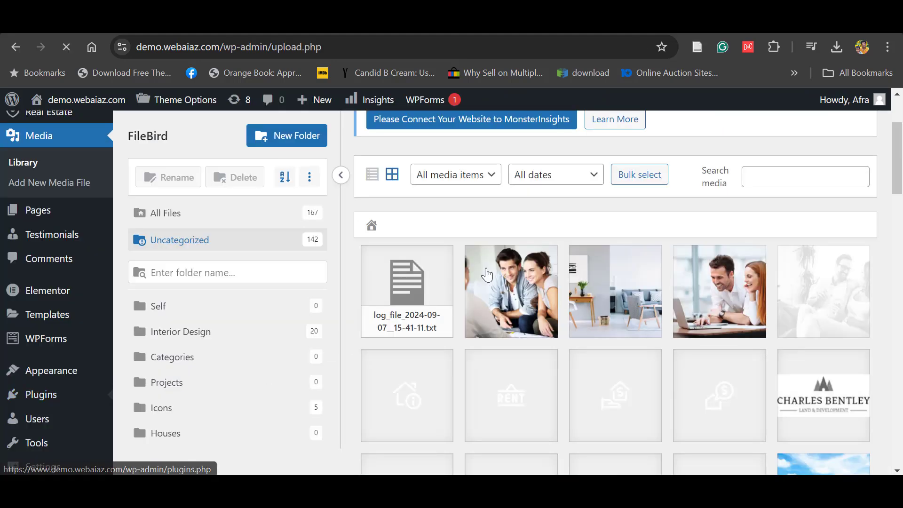
# Step: Find the FileBird Document Library plugin by searching 'filebird', then install and activate it
pyautogui.click(631, 280)
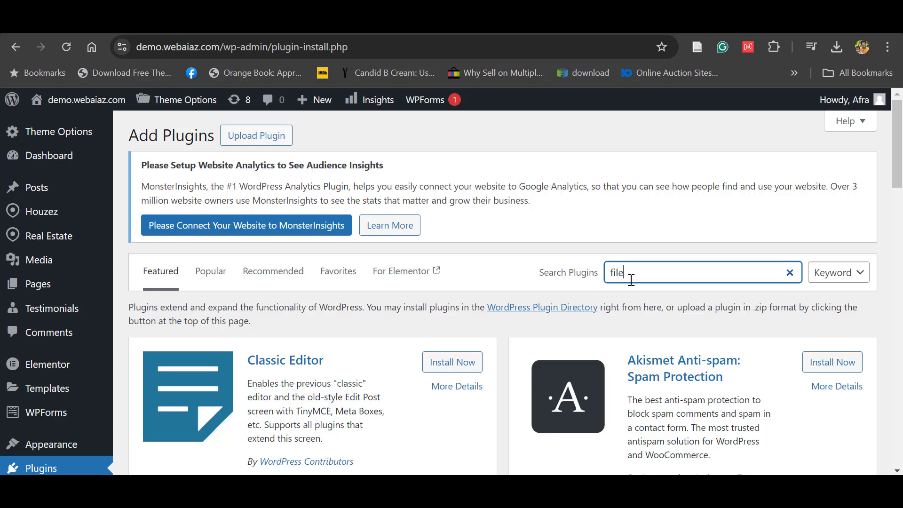
pyautogui.write('bird')
pyautogui.scroll(-2, 631, 279)
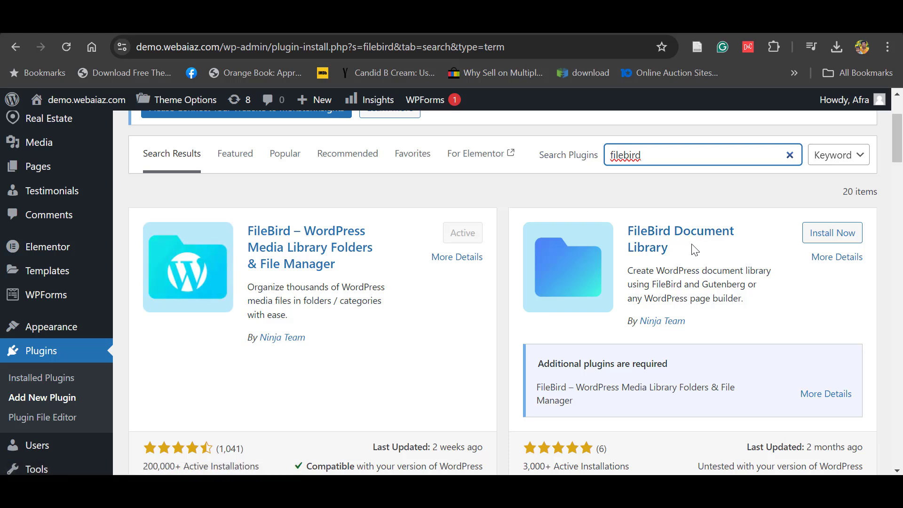
pyautogui.click(824, 236)
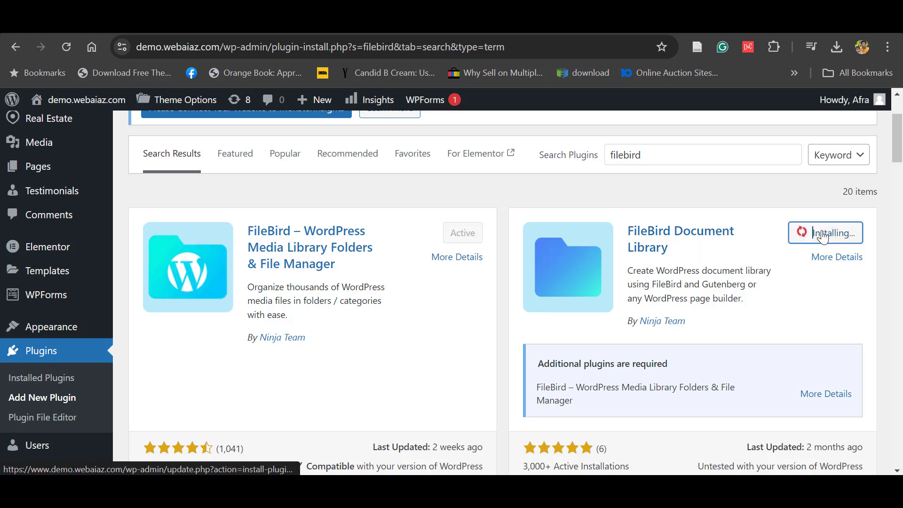
pyautogui.click(829, 238)
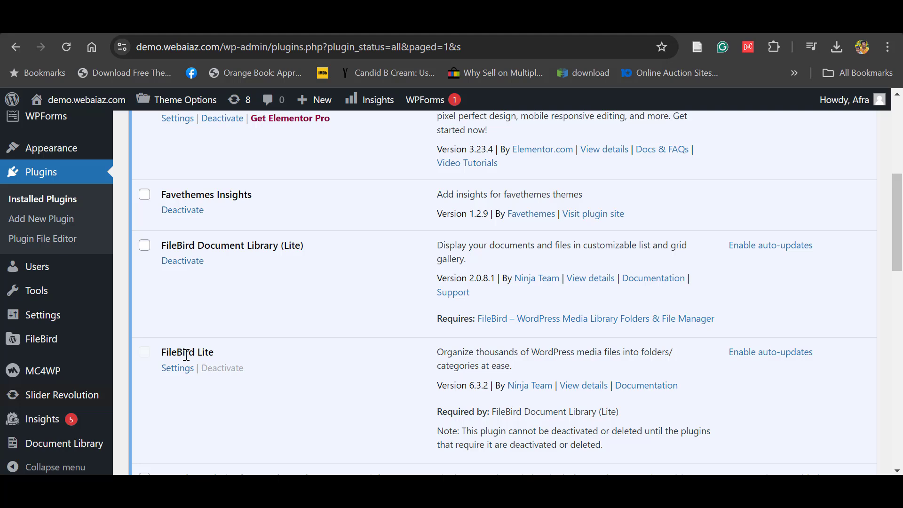
pyautogui.scroll(-1, 76, 253)
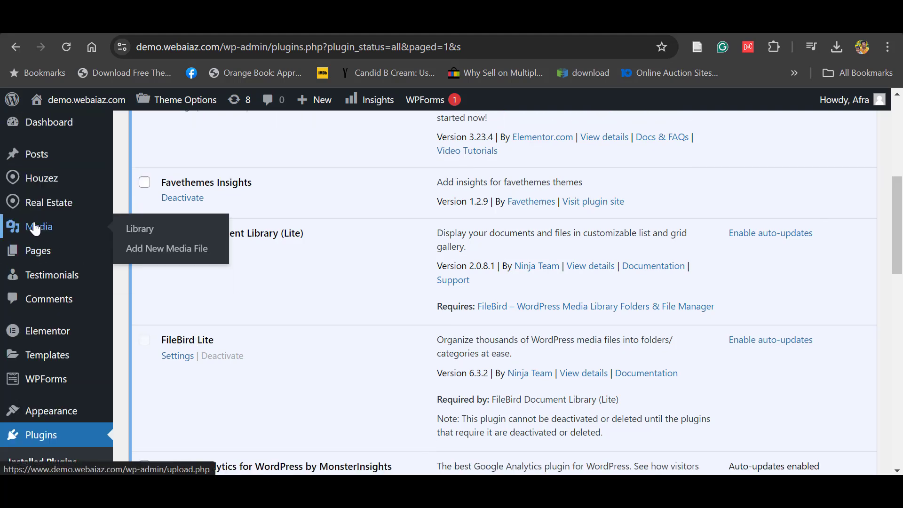
# Step: Upload all fourteen exam-paper files at once from the local folder to the Media Library
pyautogui.click(95, 232)
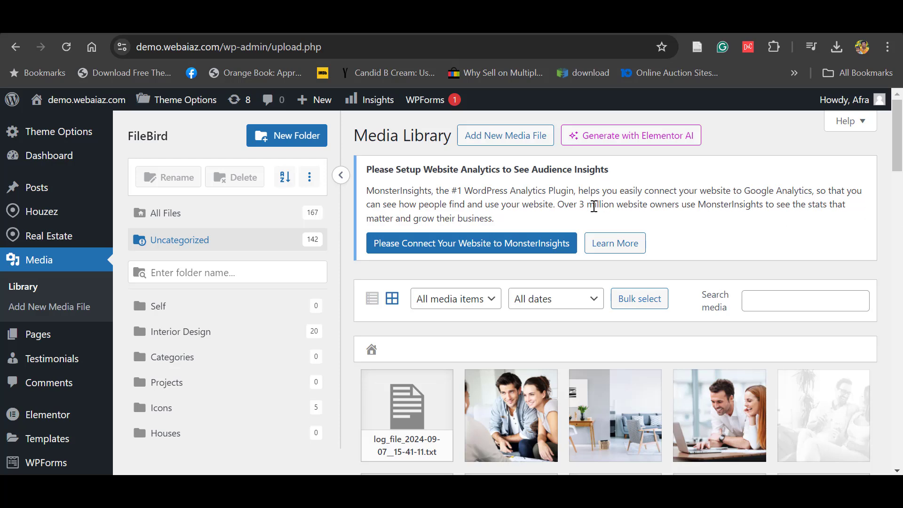
pyautogui.click(494, 138)
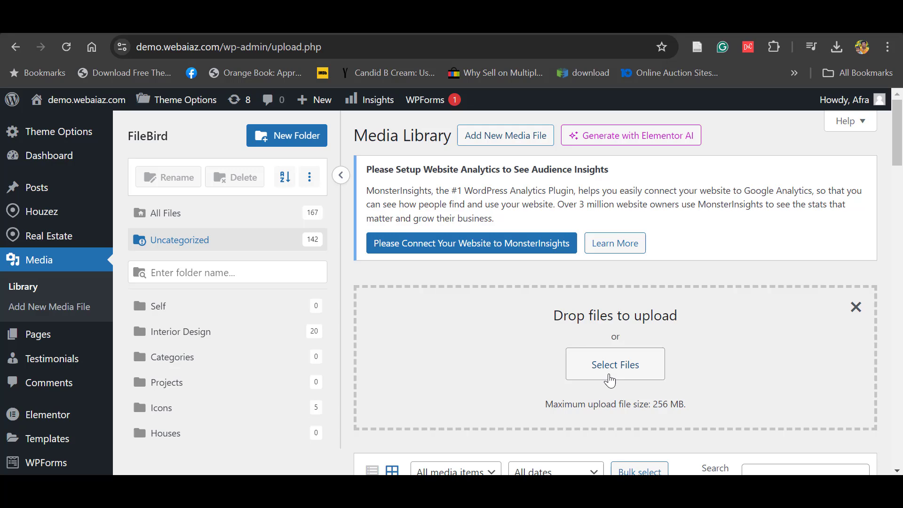
pyautogui.click(612, 378)
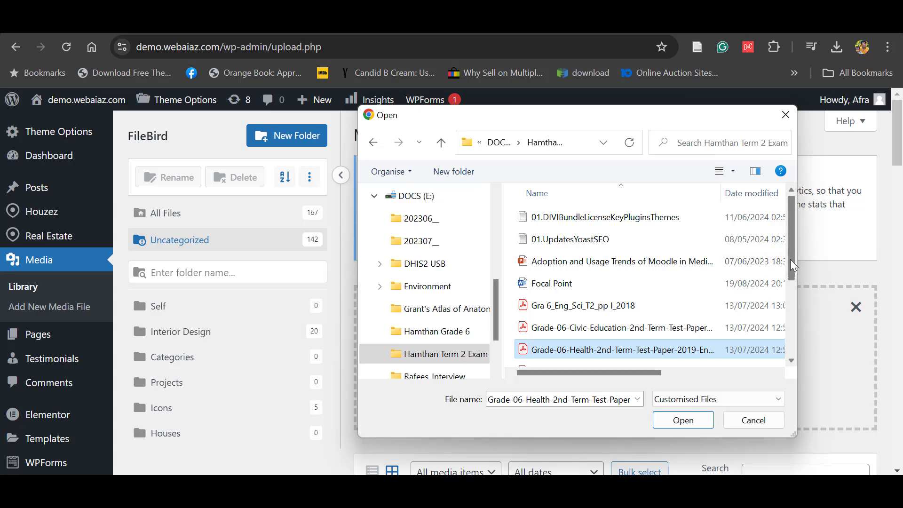
pyautogui.moveTo(791, 259)
pyautogui.mouseDown()
pyautogui.moveTo(789, 323)
pyautogui.moveTo(791, 234)
pyautogui.mouseUp()
pyautogui.click(617, 221)
pyautogui.hotkey('ctrl', 'a')
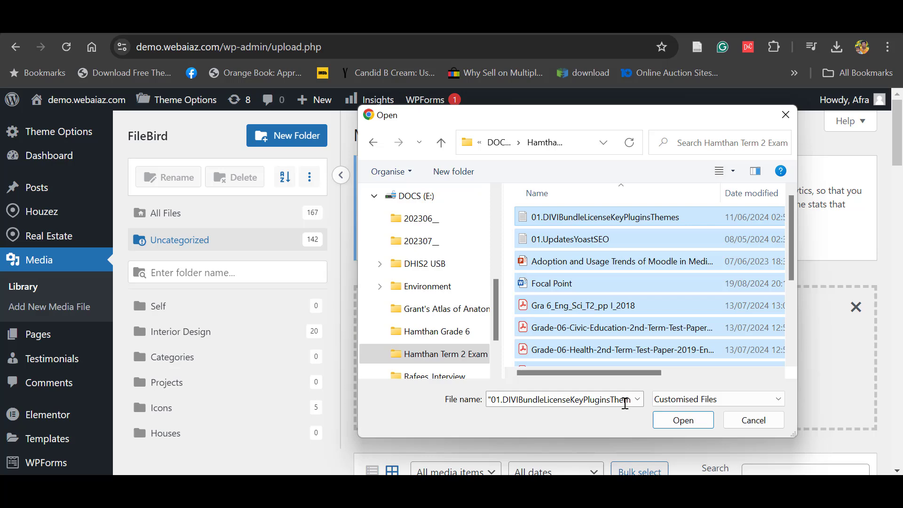
pyautogui.click(682, 420)
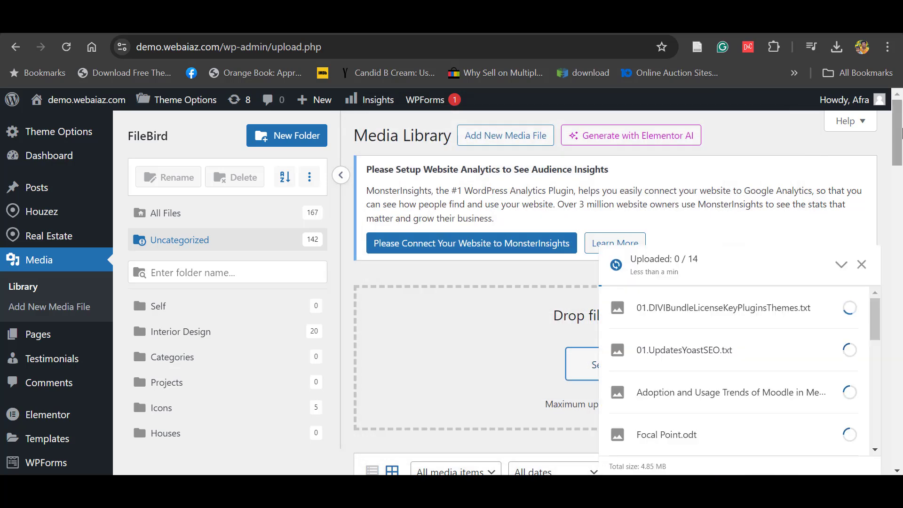
pyautogui.scroll(-3, 885, 226)
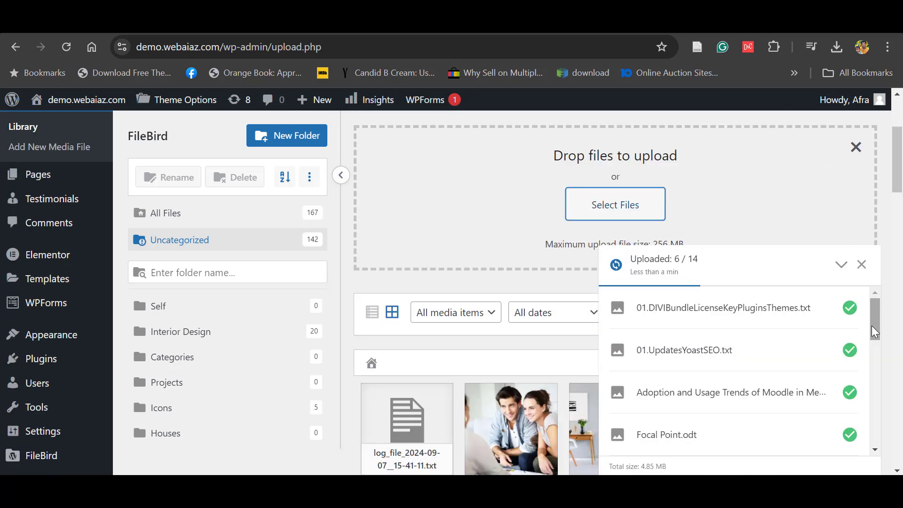
# Step: Create a FileBird media folder named Documents
pyautogui.click(285, 139)
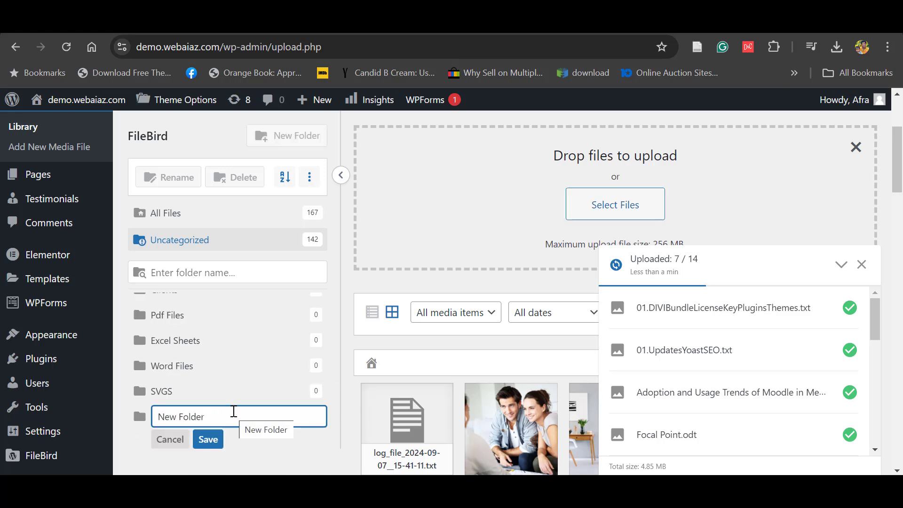
pyautogui.press('BackSpace')
pyautogui.press('BackSpace')
pyautogui.press('BackSpace')
pyautogui.press('BackSpace')
pyautogui.write('Documents')
pyautogui.click(210, 441)
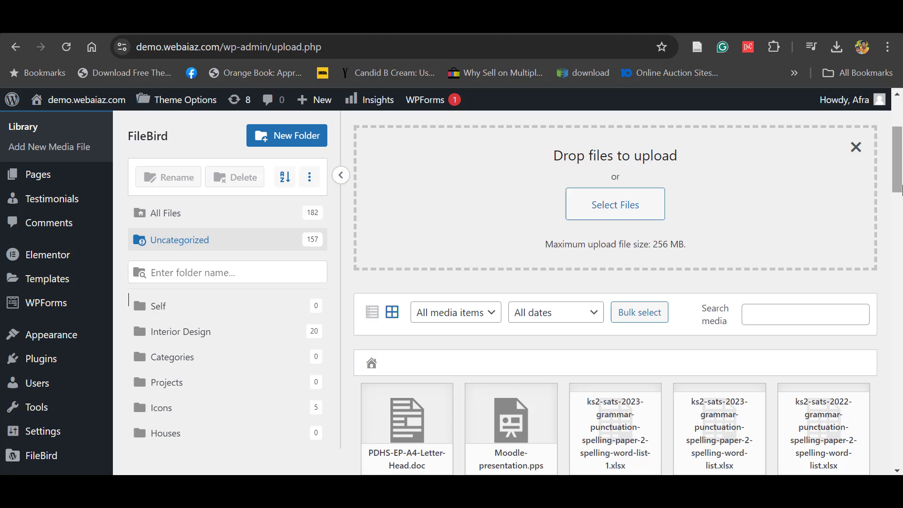
pyautogui.scroll(-1, 129, 300)
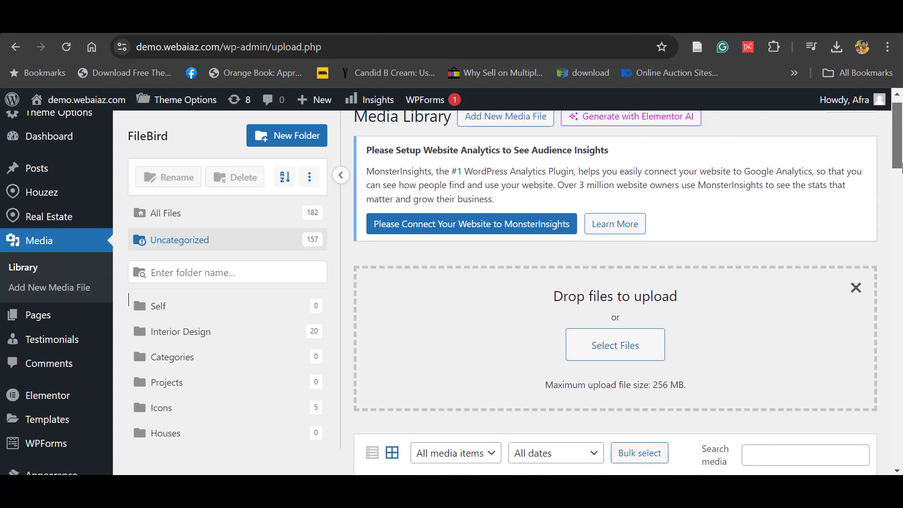
pyautogui.scroll(-1, 129, 299)
pyautogui.scroll(-3, 129, 299)
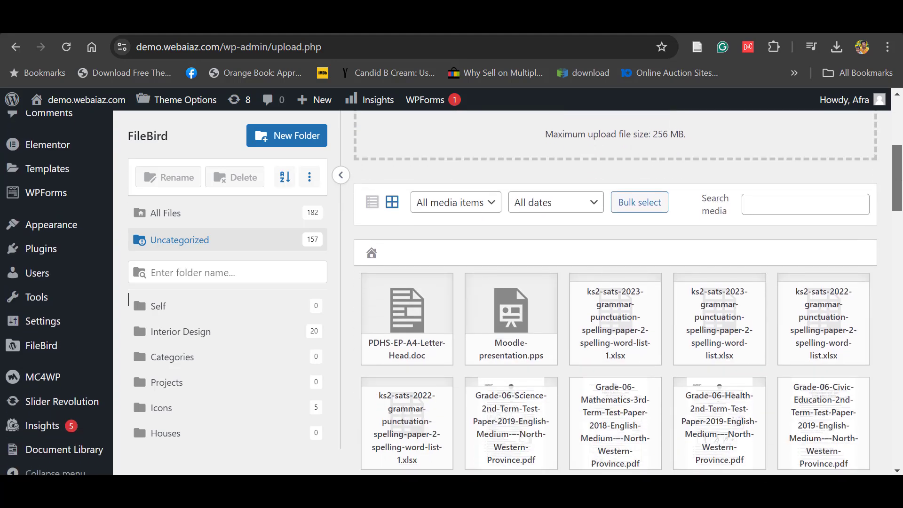
pyautogui.scroll(-1, 128, 300)
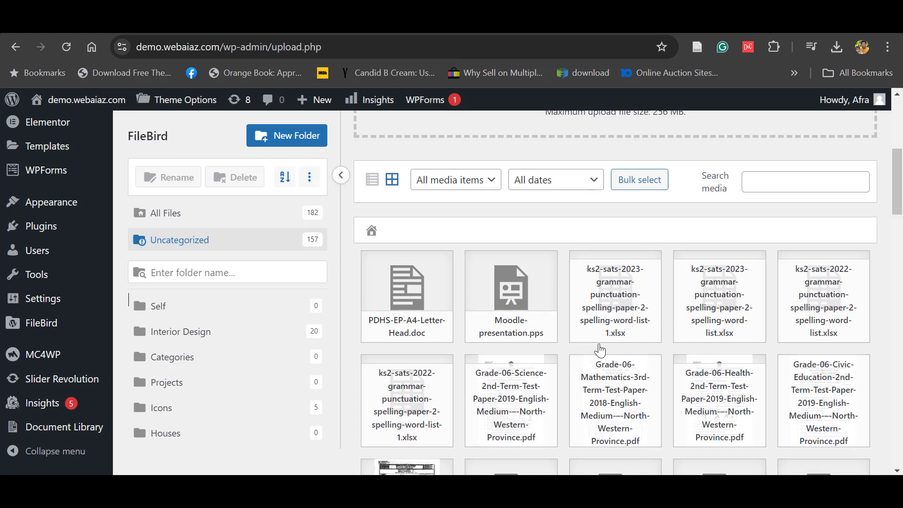
# Step: Filter media to Documents and select the newspaper zip and ks2-sats spreadsheets
pyautogui.click(460, 181)
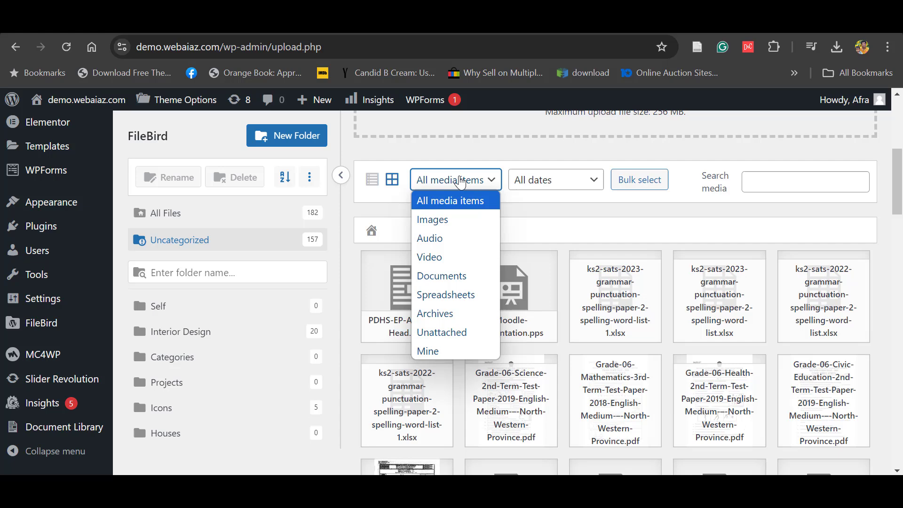
pyautogui.click(439, 275)
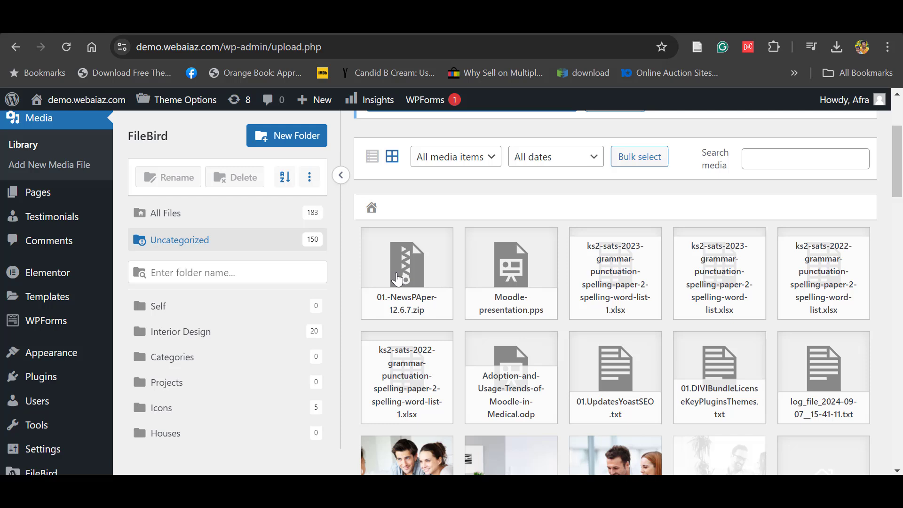
pyautogui.click(408, 265)
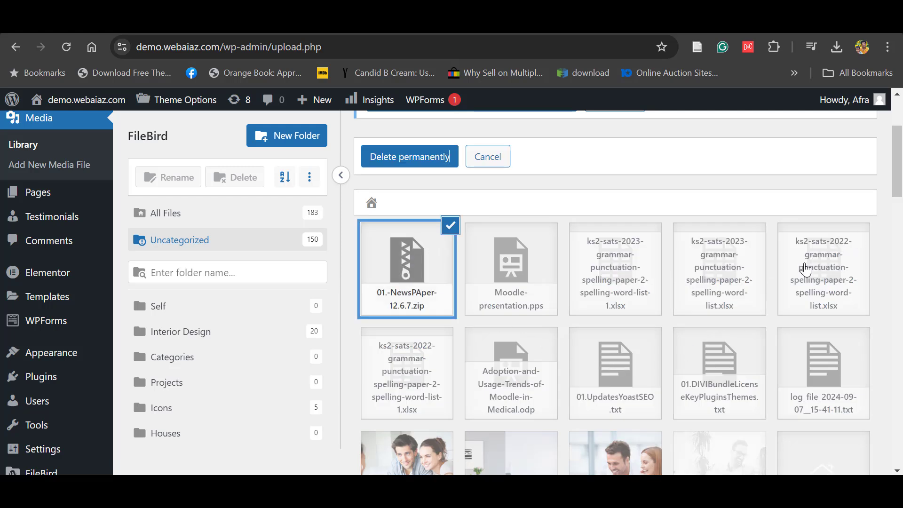
pyautogui.click(807, 268)
pyautogui.click(736, 284)
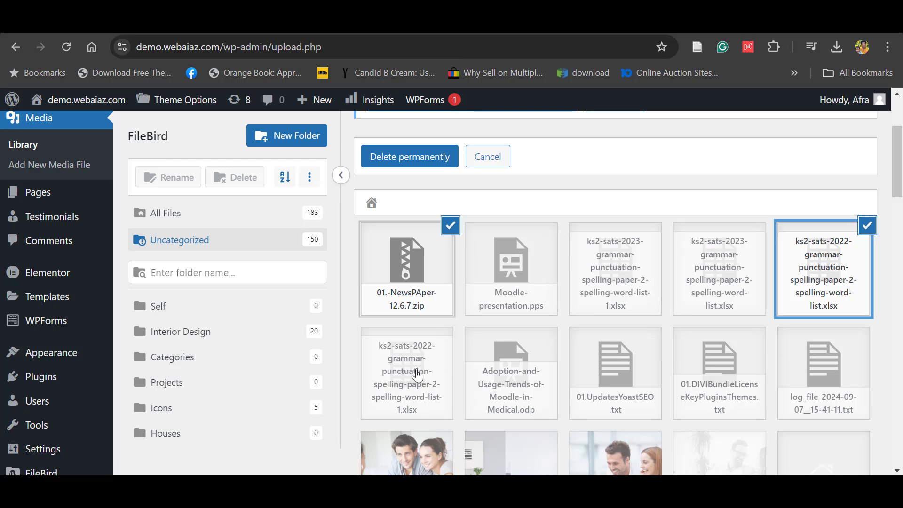
pyautogui.click(416, 376)
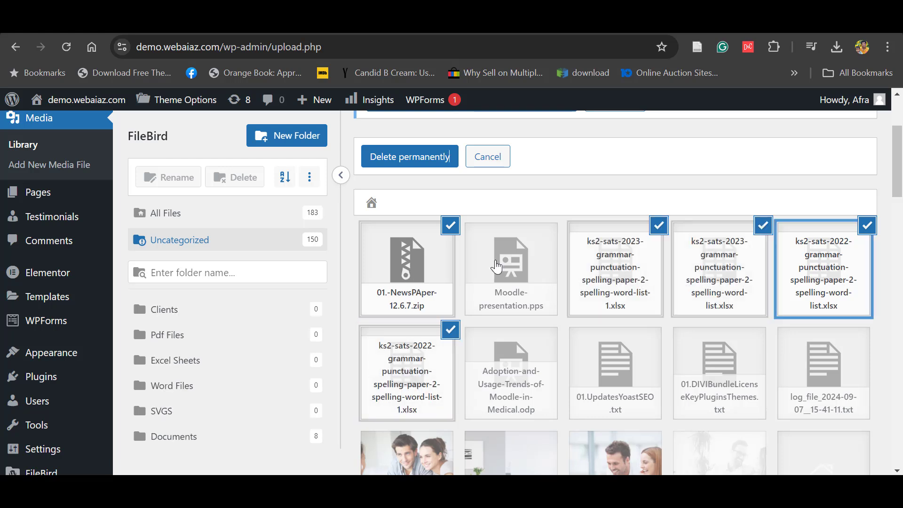
pyautogui.scroll(-1, 165, 447)
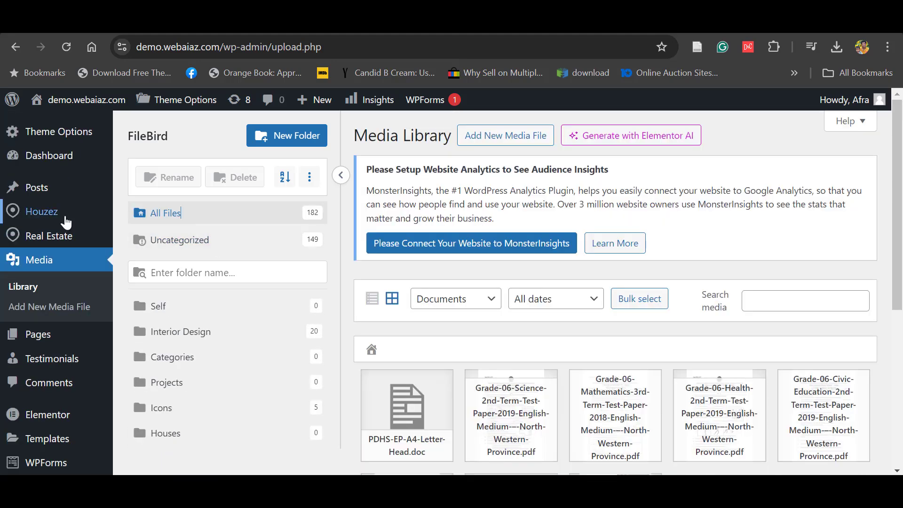
pyautogui.moveTo(38, 335)
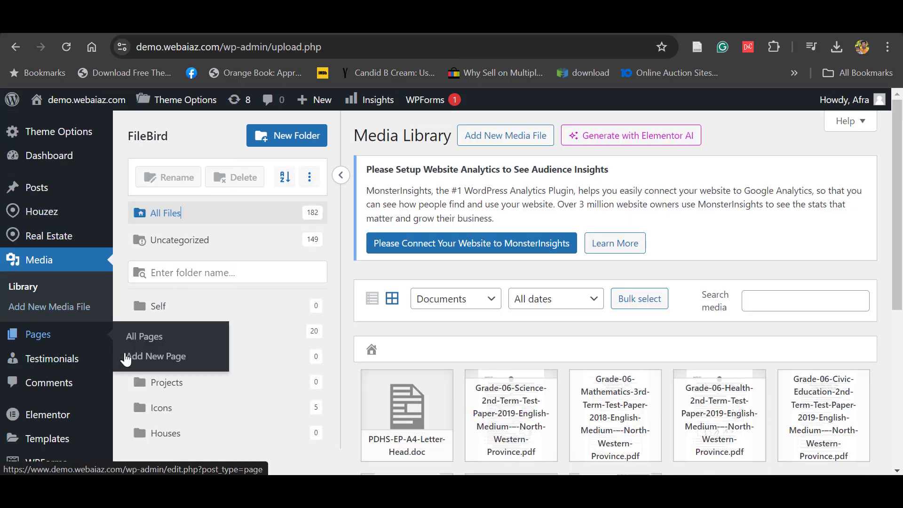
# Step: On a new page, add heading 'Please Download the Documents Here' and a FileBird Document Library block
pyautogui.click(141, 358)
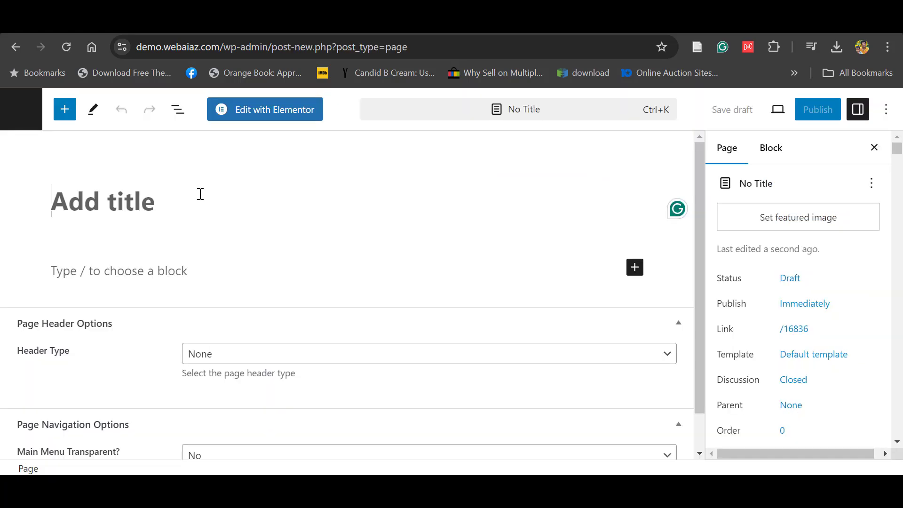
pyautogui.write('Documents')
pyautogui.click(635, 267)
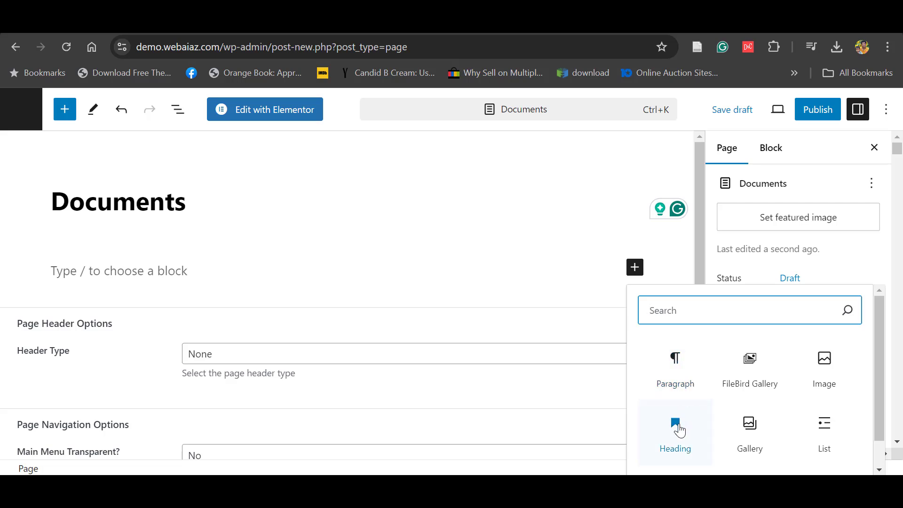
pyautogui.click(676, 429)
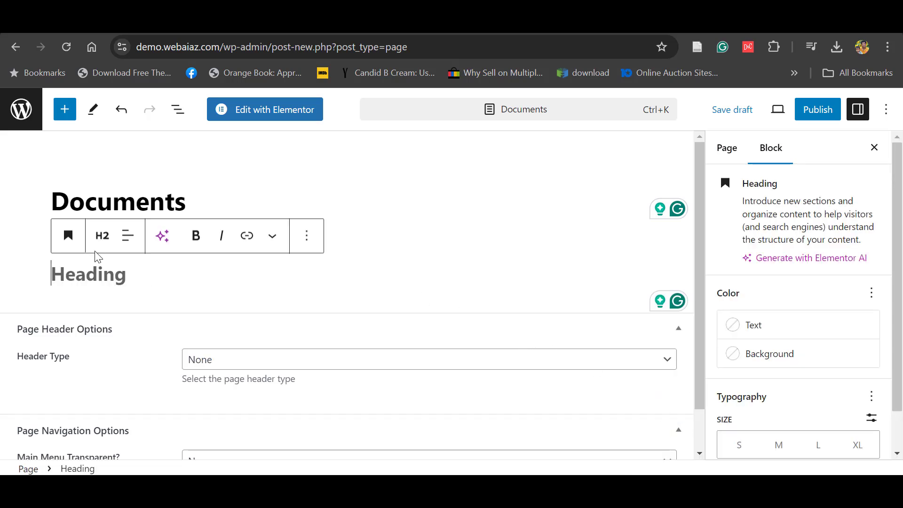
pyautogui.write('Please Download the Documents Here')
pyautogui.press('Return')
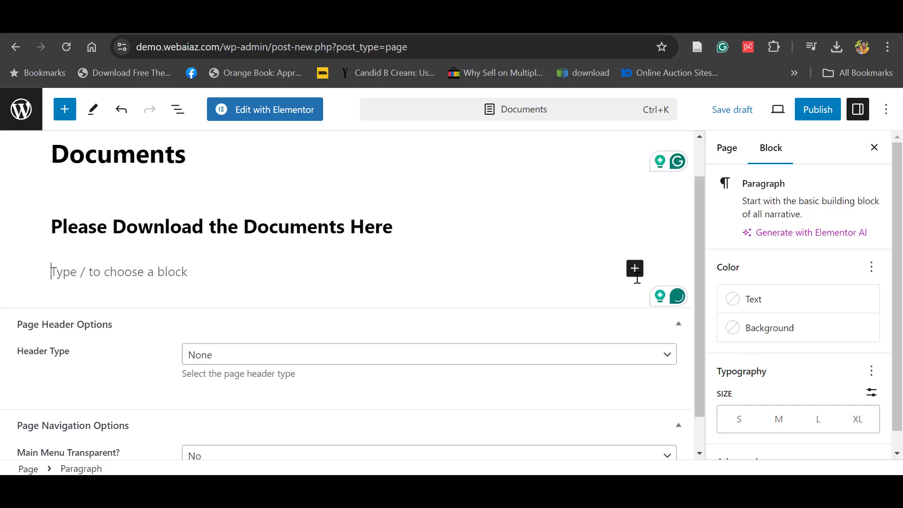
pyautogui.click(635, 272)
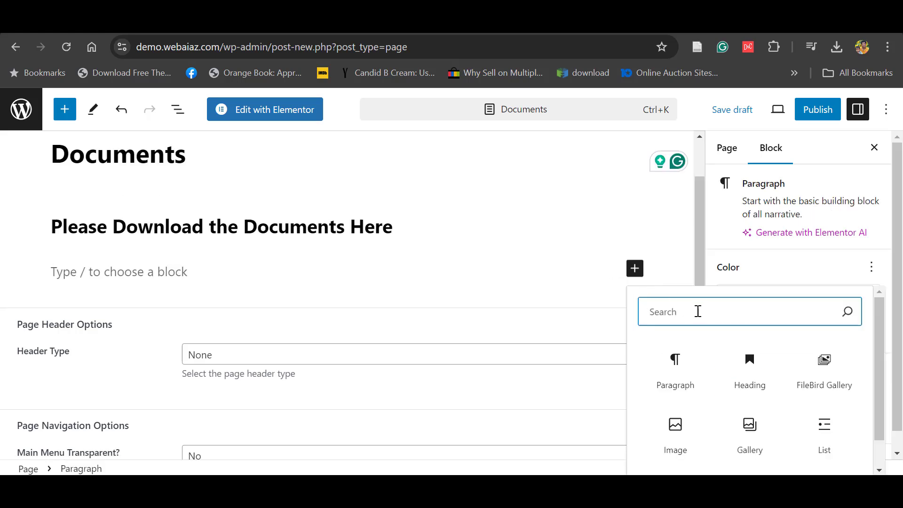
pyautogui.write('filebird')
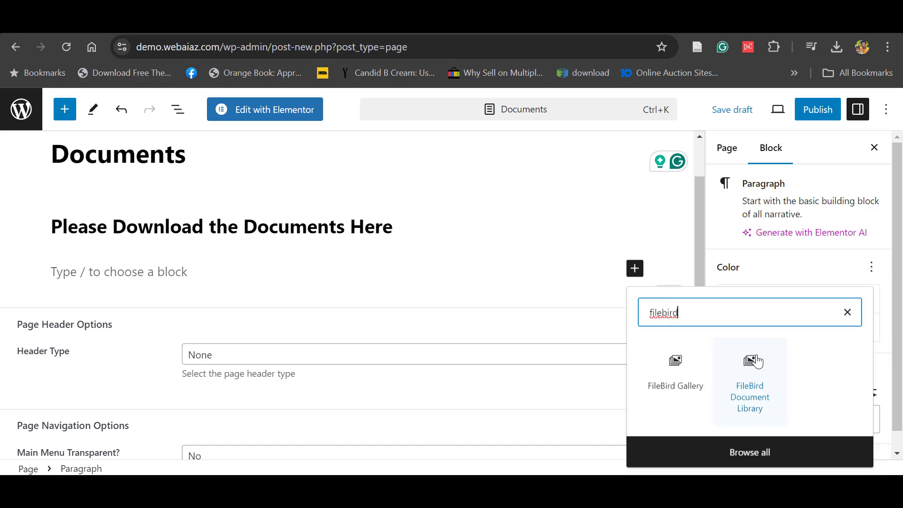
pyautogui.click(751, 363)
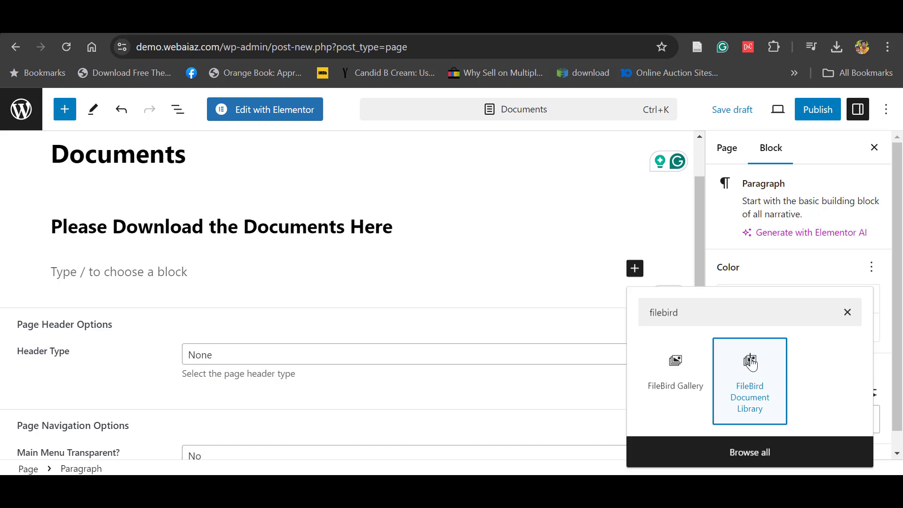
# Step: Insert the Document Library block and reopen its settings sidebar to reach the Folder list
pyautogui.click(726, 352)
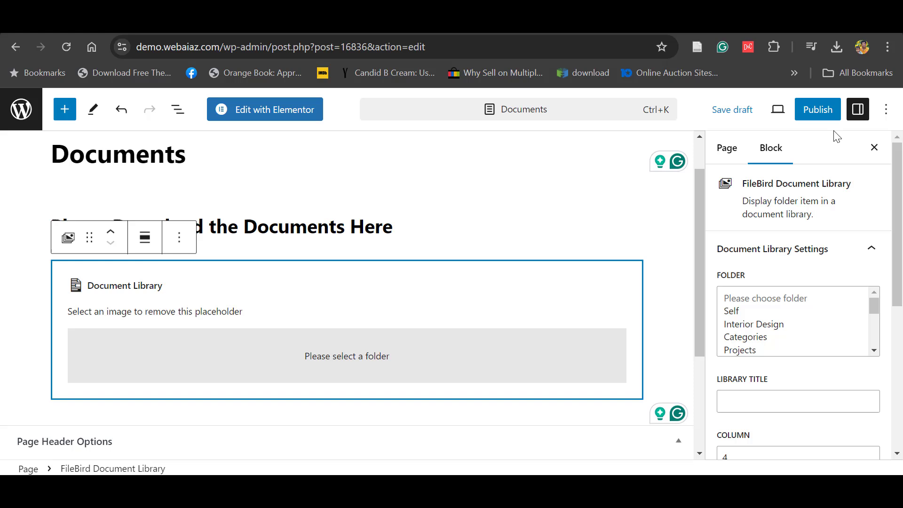
pyautogui.click(856, 112)
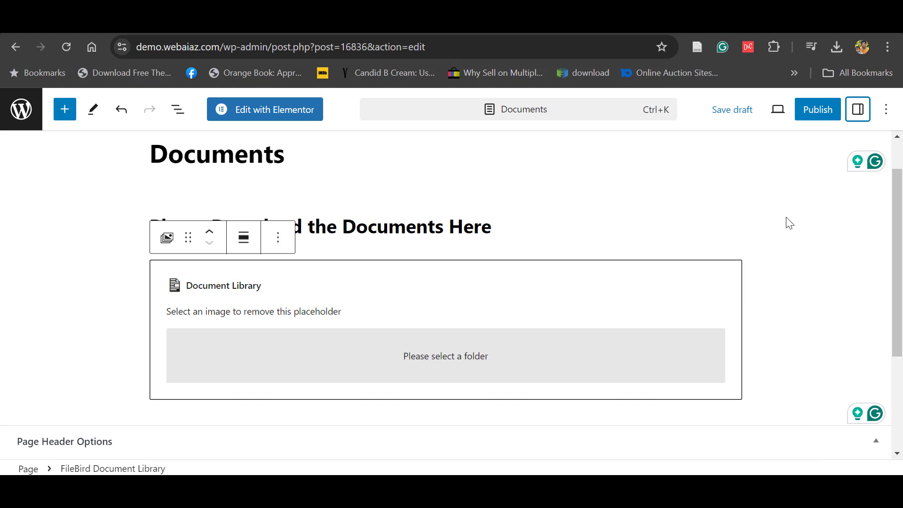
pyautogui.click(858, 110)
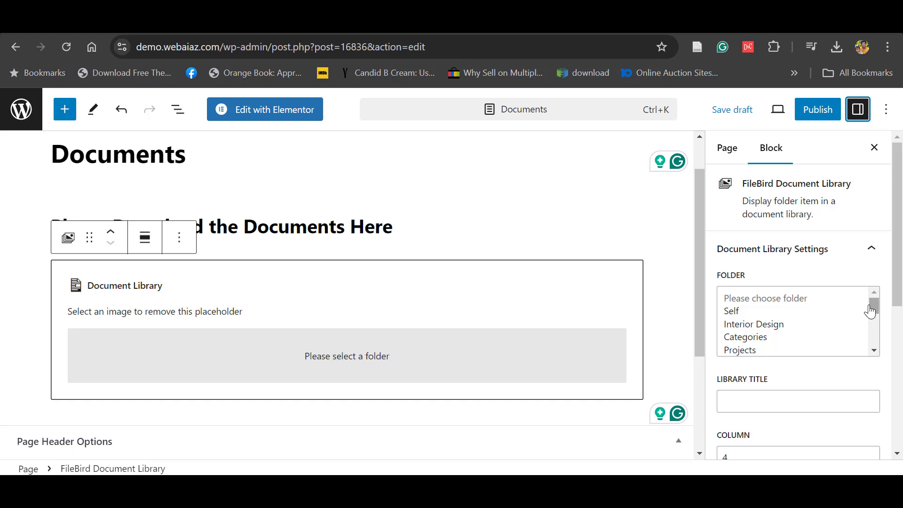
pyautogui.moveTo(870, 310); pyautogui.dragTo(871, 332)
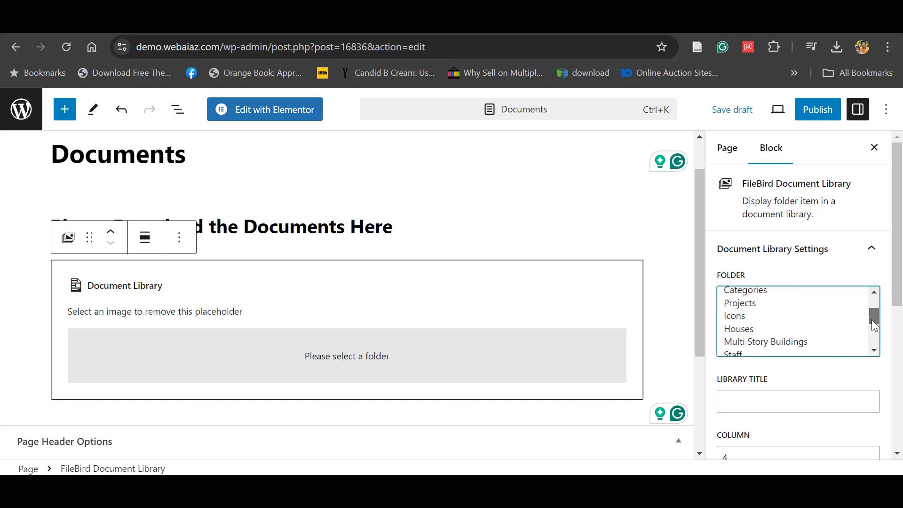
# Step: Pick the Documents folder and deselect the block to preview its file cards
pyautogui.click(747, 345)
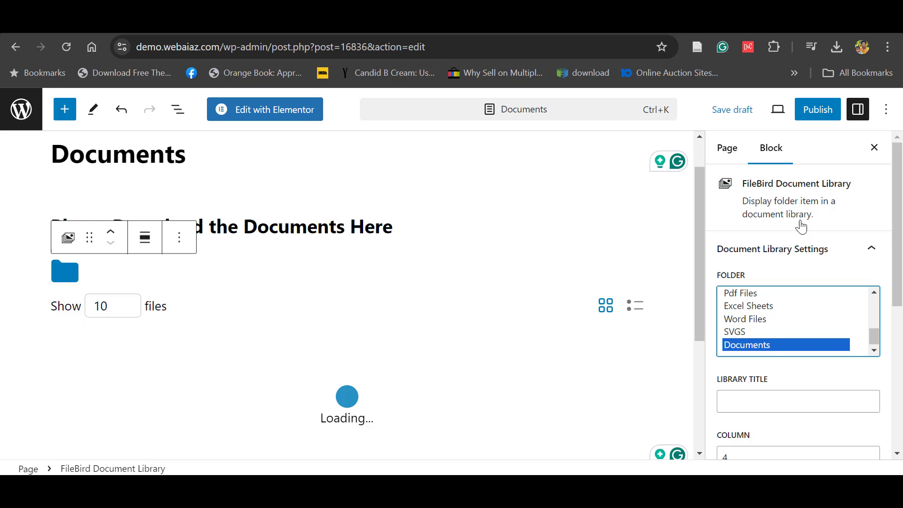
pyautogui.click(574, 175)
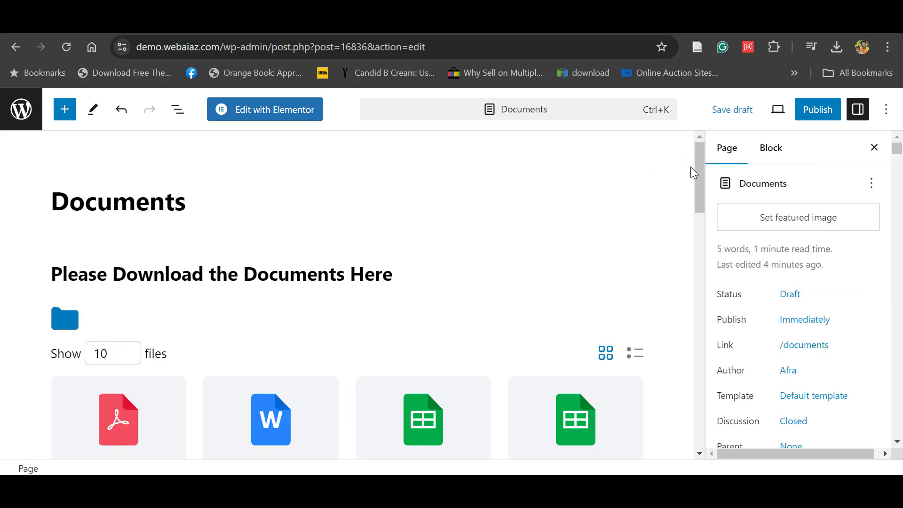
pyautogui.scroll(-2, 349, 214)
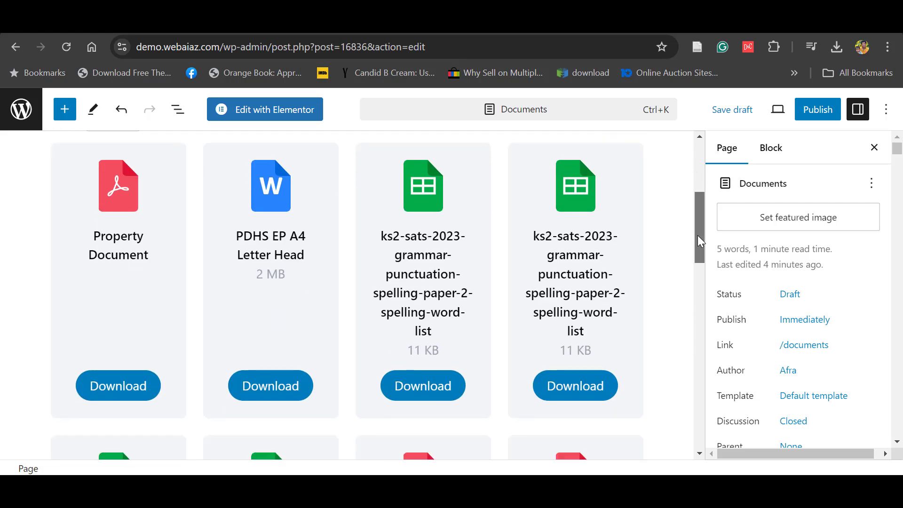
pyautogui.moveTo(696, 220)
pyautogui.mouseDown()
pyautogui.moveTo(658, 388)
pyautogui.moveTo(684, 190)
pyautogui.mouseUp()
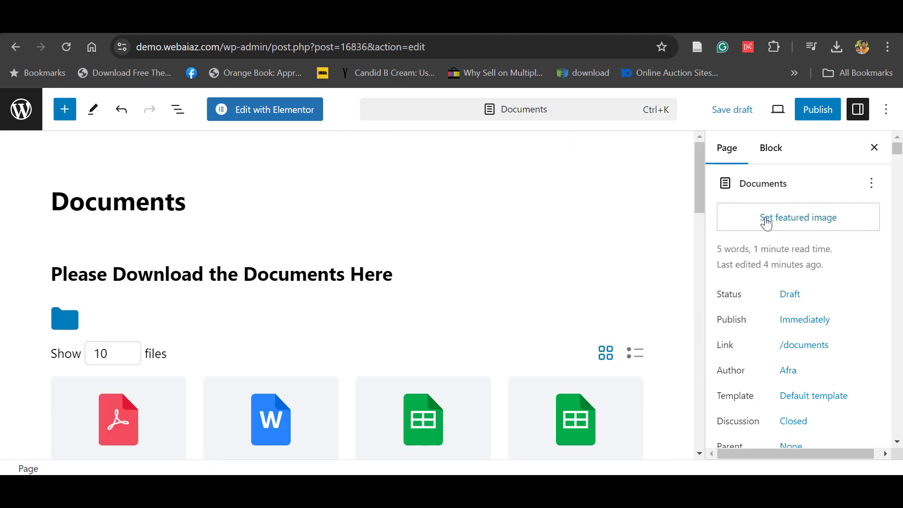
# Step: Try 3 and 6 columns, return to 4, and set Layout Display to List
pyautogui.click(353, 332)
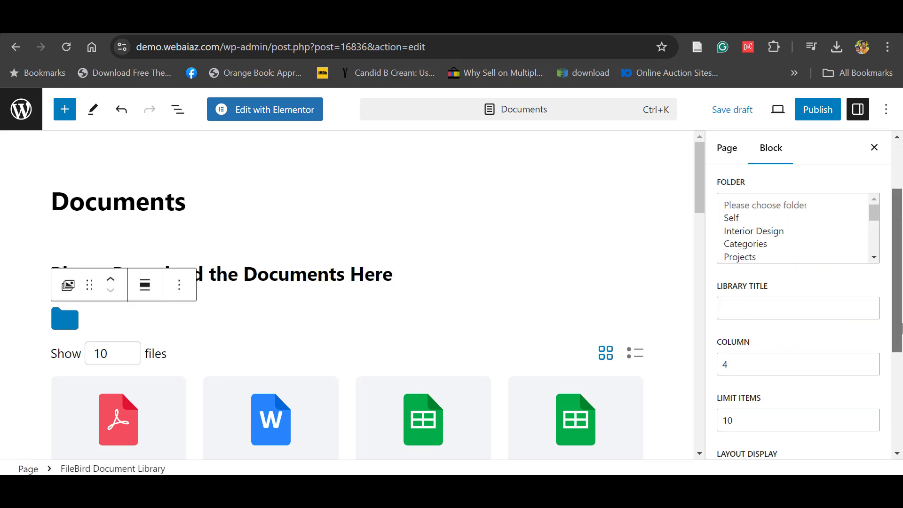
pyautogui.scroll(-1, 795, 330)
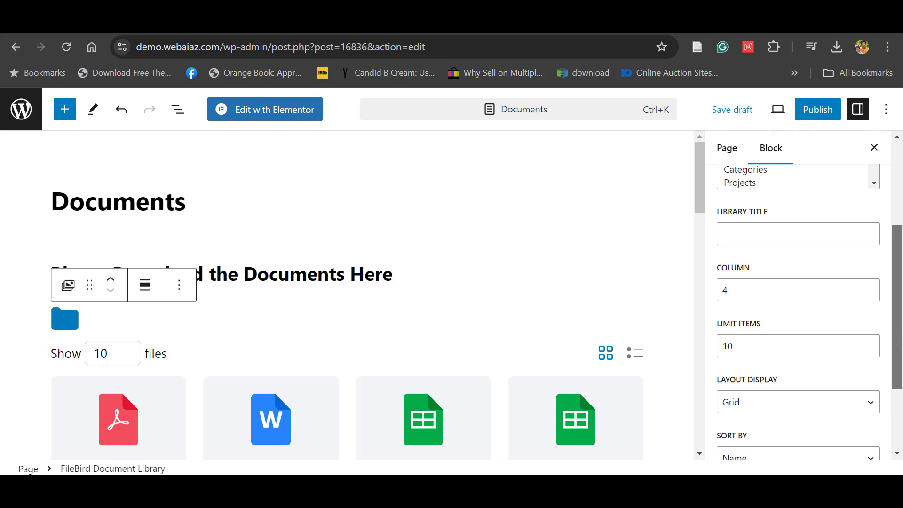
pyautogui.moveTo(901, 321); pyautogui.dragTo(902, 363)
pyautogui.scroll(-1, 713, 268)
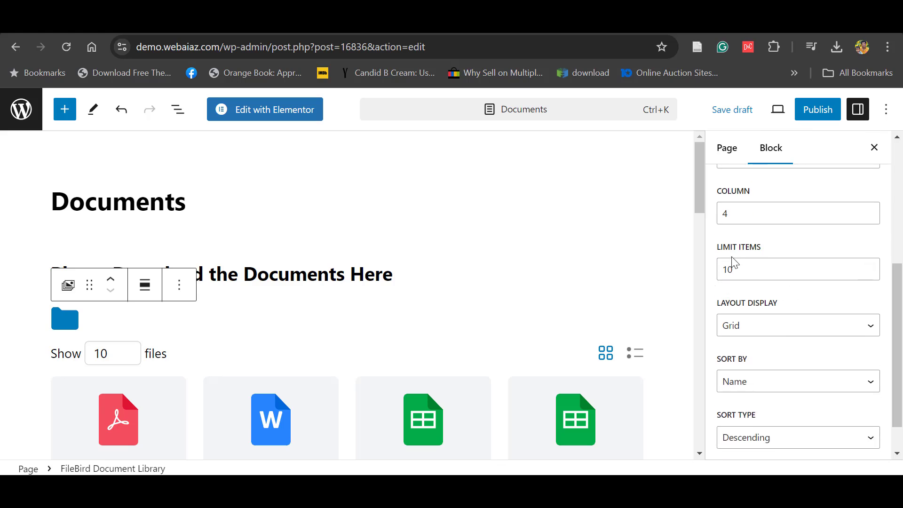
pyautogui.doubleClick(721, 219)
pyautogui.write('3')
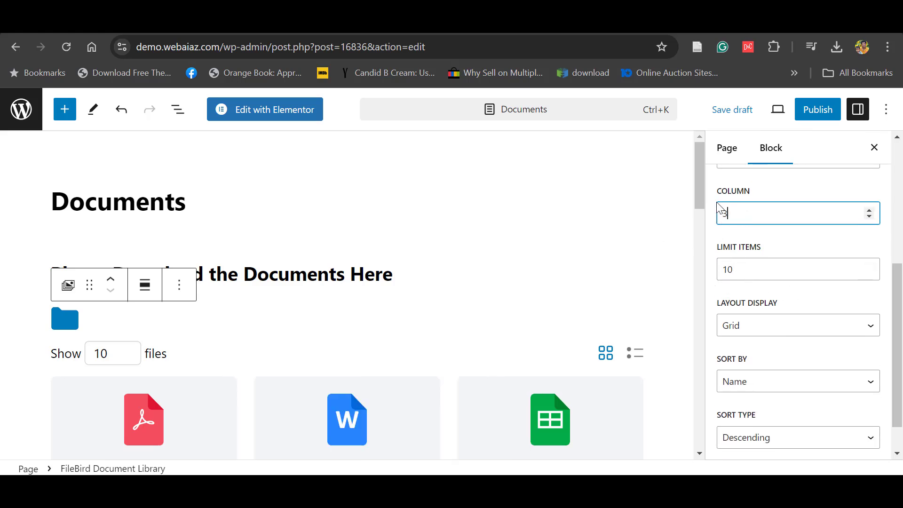
pyautogui.click(870, 212)
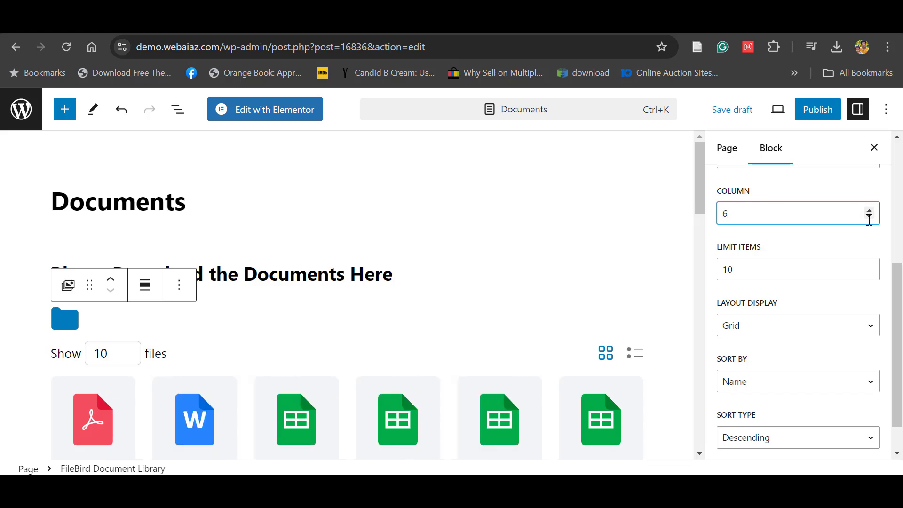
pyautogui.click(870, 216)
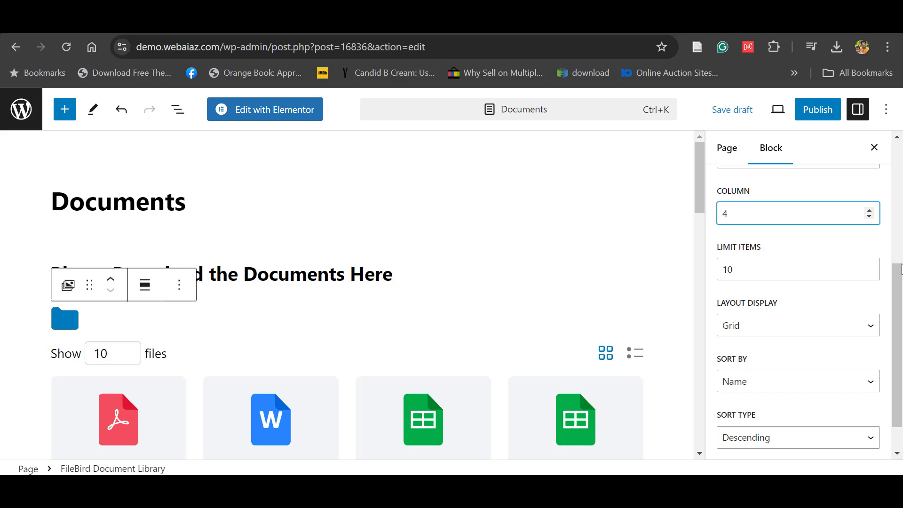
pyautogui.moveTo(901, 269); pyautogui.dragTo(895, 309)
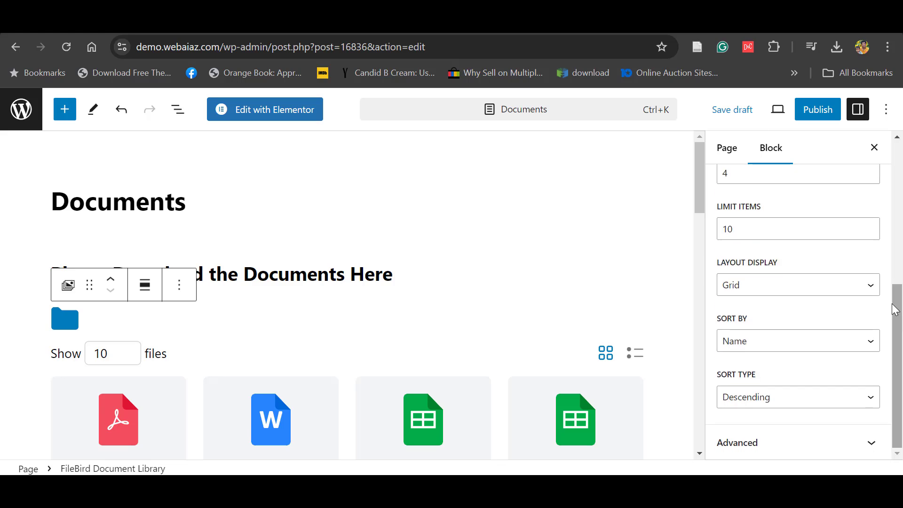
pyautogui.click(778, 285)
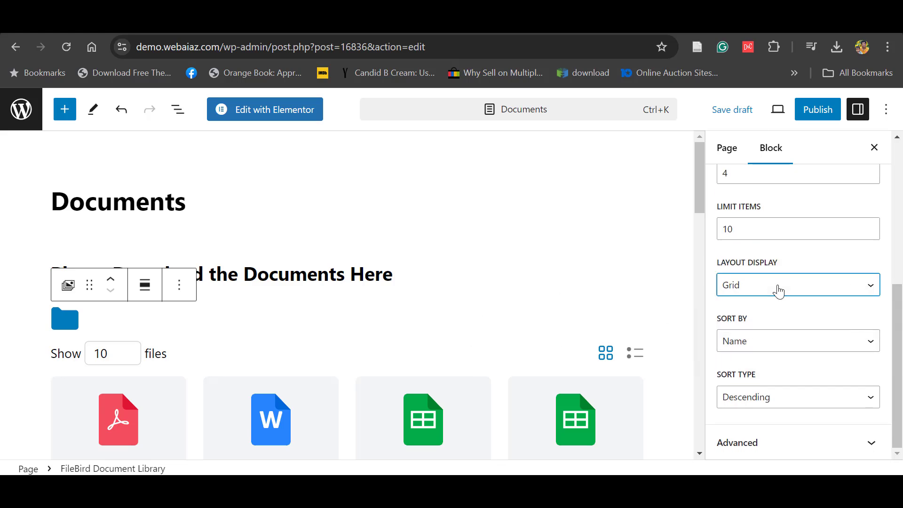
pyautogui.click(748, 318)
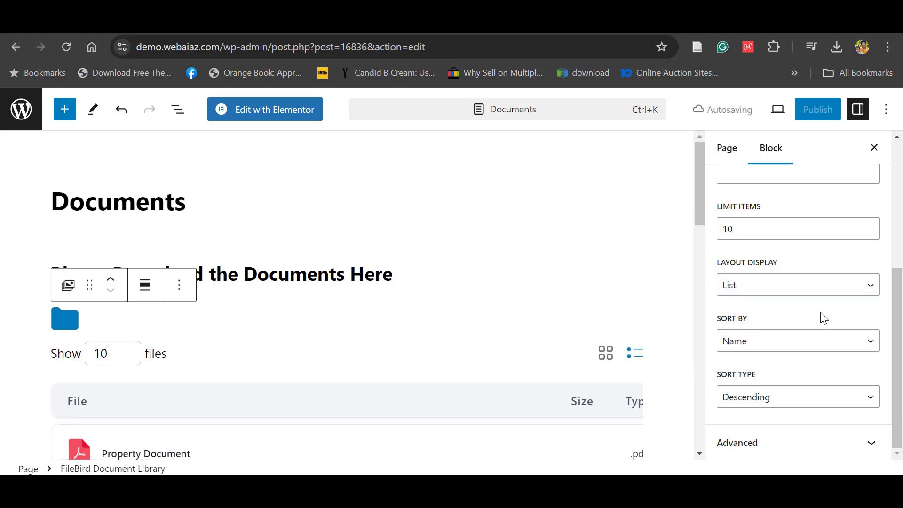
pyautogui.moveTo(898, 356); pyautogui.dragTo(896, 297)
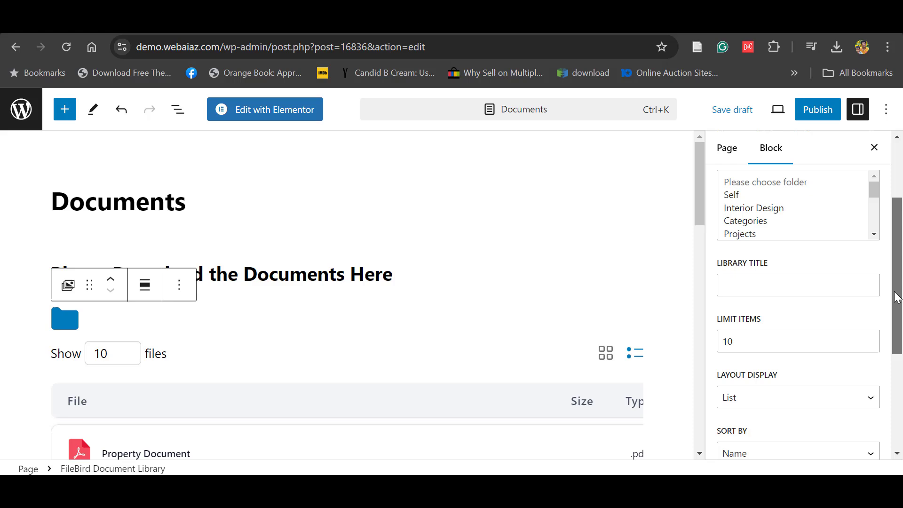
pyautogui.scroll(1, 893, 289)
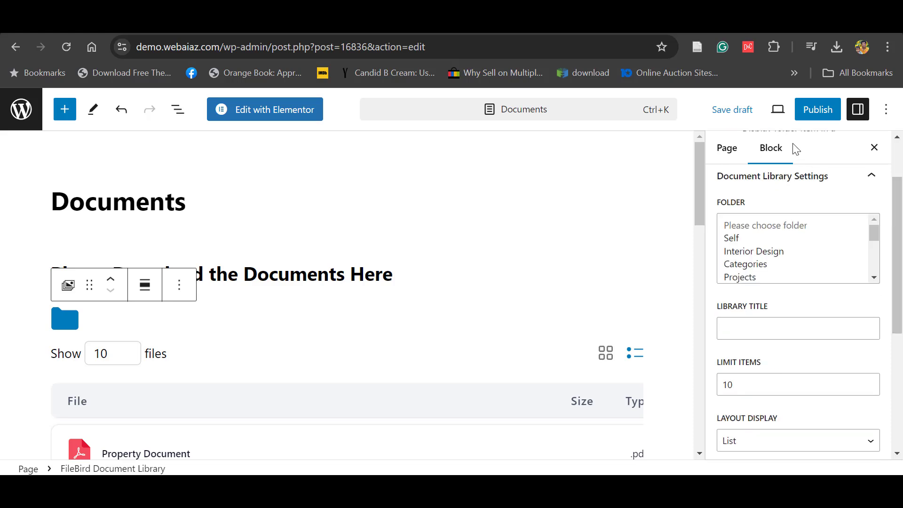
# Step: Publish the Documents page and view it live
pyautogui.click(810, 116)
pyautogui.click(769, 114)
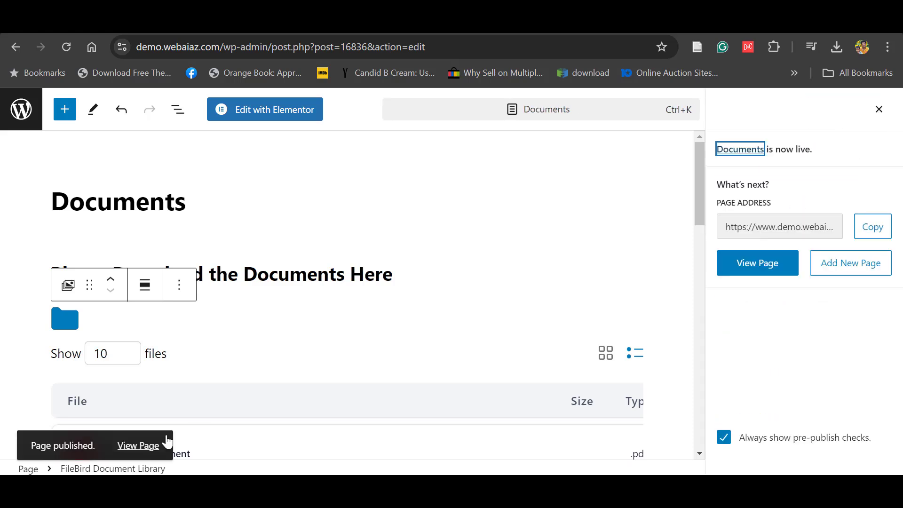
pyautogui.click(141, 447)
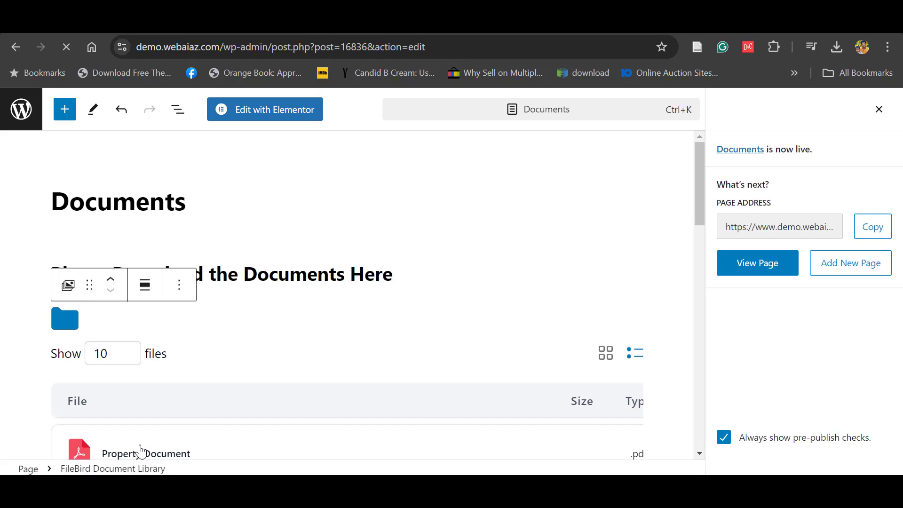
pyautogui.scroll(-2, 866, 167)
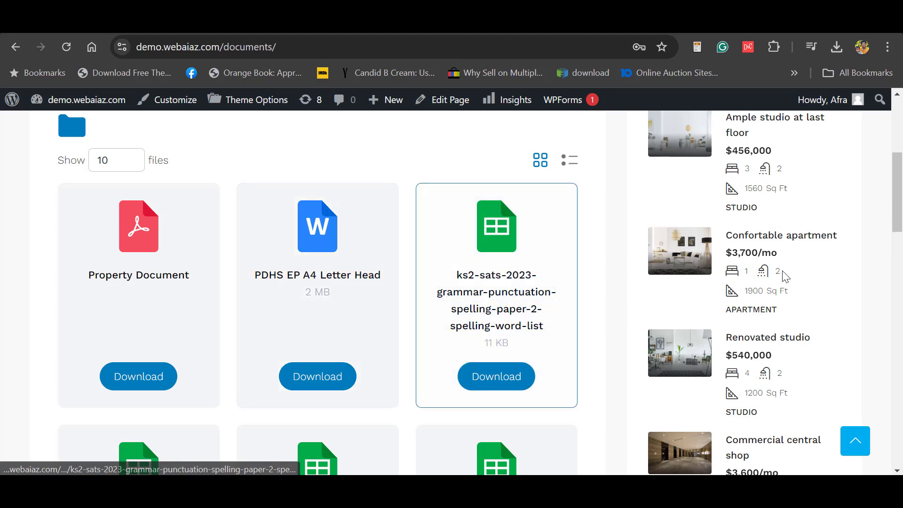
pyautogui.moveTo(900, 208); pyautogui.dragTo(902, 307)
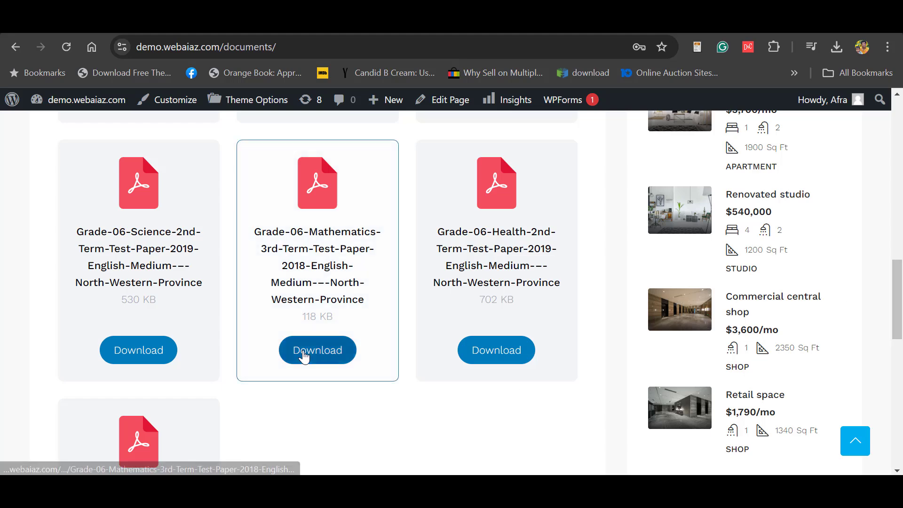